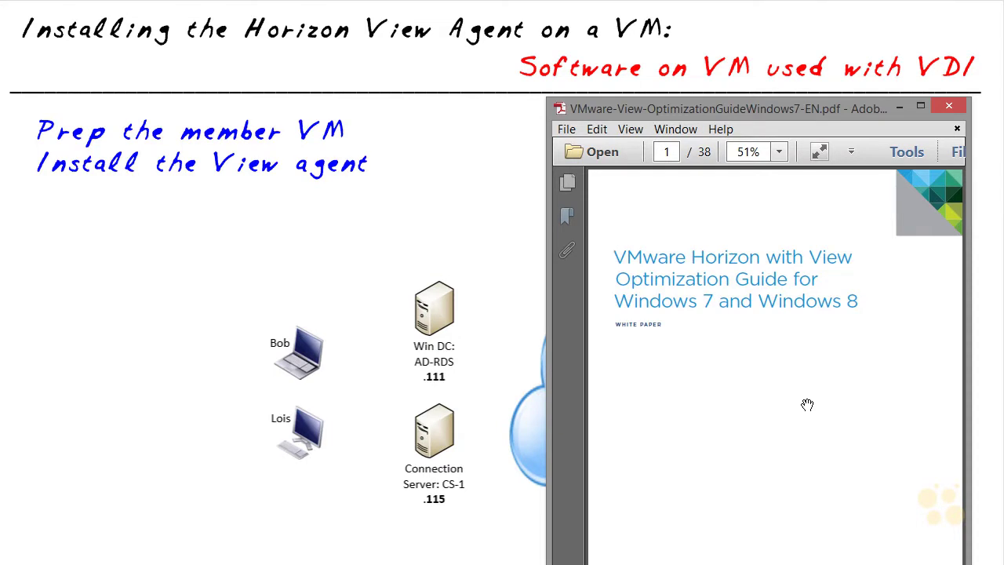
Step: Show the Table of Contents at 100% in a widened Reader window and underline two entries
drag(547, 317, 11, 315)
click(571, 151)
click(541, 235)
scroll(690, 329, down, 2)
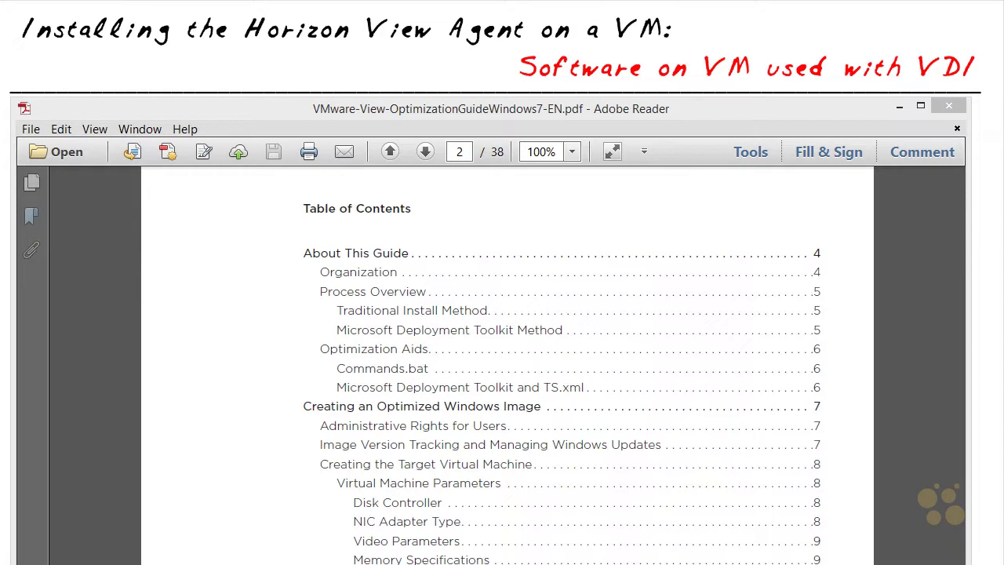
mouse_move(338, 342)
mouse_down()
mouse_move(521, 350)
mouse_move(527, 334)
mouse_move(342, 321)
mouse_move(323, 349)
mouse_up()
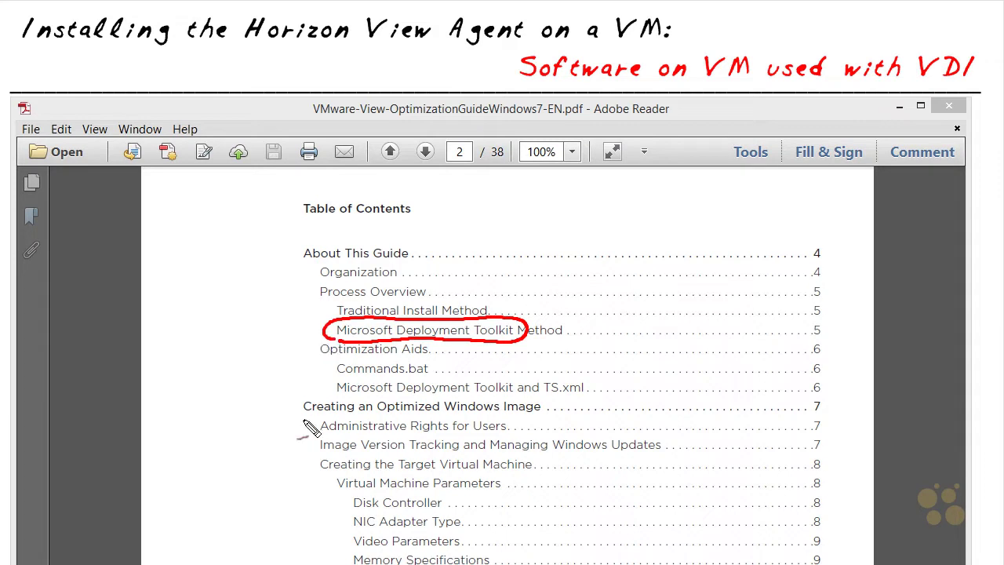
drag(304, 418, 528, 416)
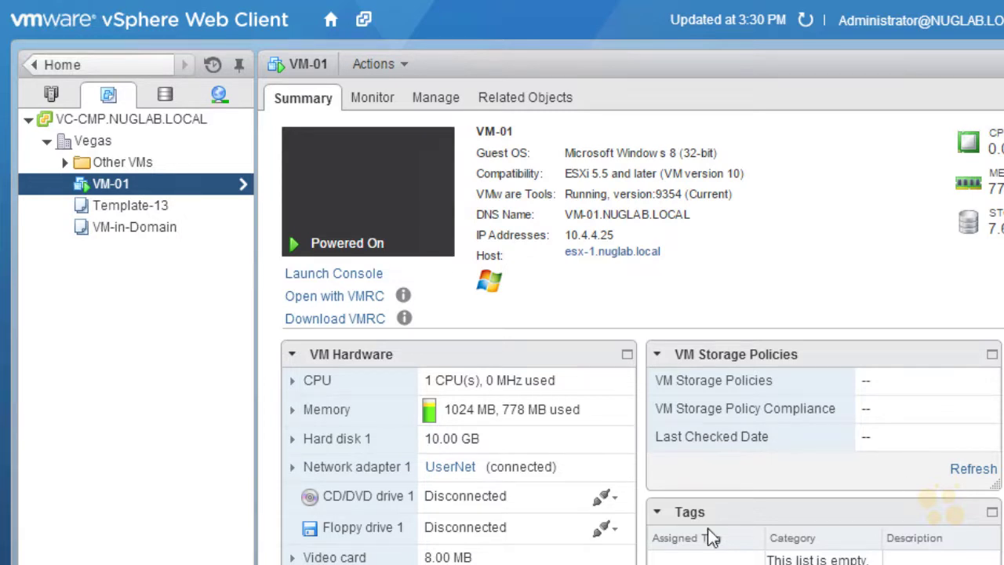
Step: Select VM-01 under View Desktops in the Hosts and Clusters inventory
click(51, 95)
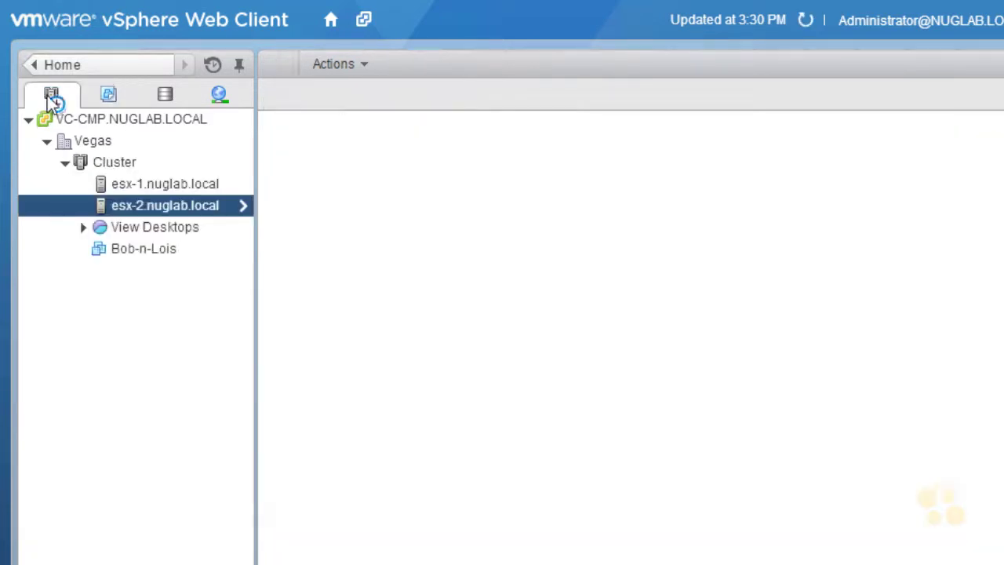
click(84, 227)
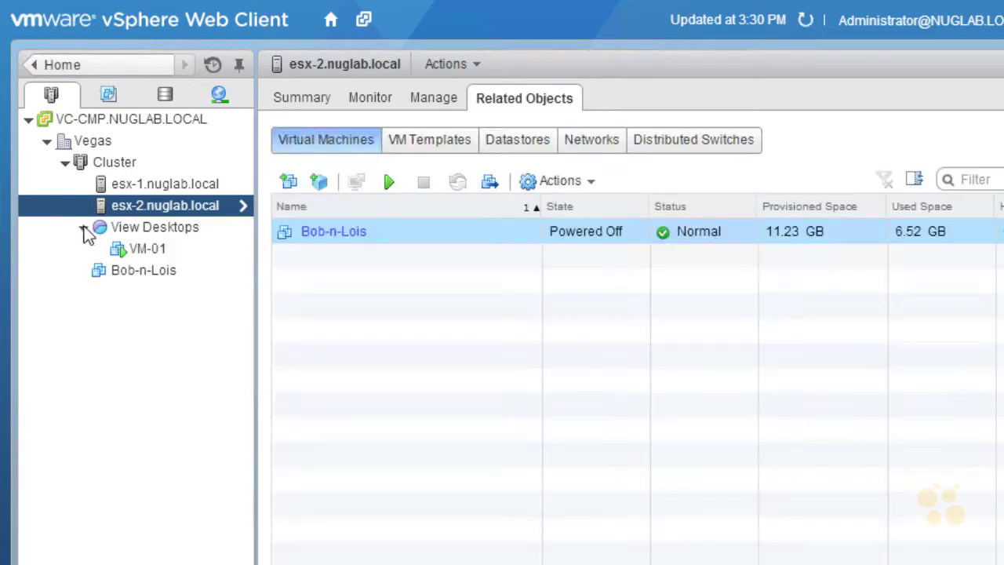
click(154, 249)
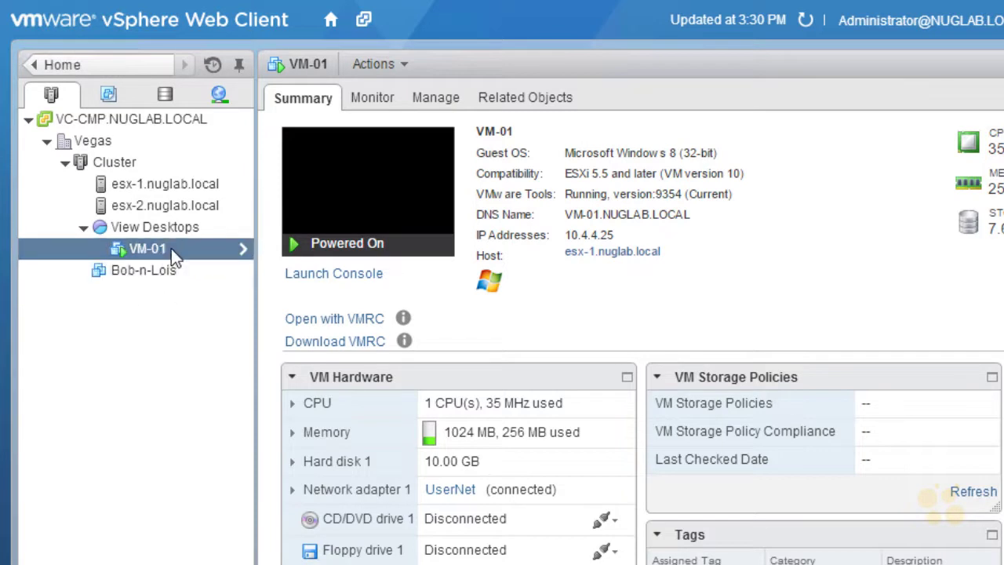
Step: Launch VM-01's console, sign in as domain Administrator, and open File Explorer with Win+E
click(362, 276)
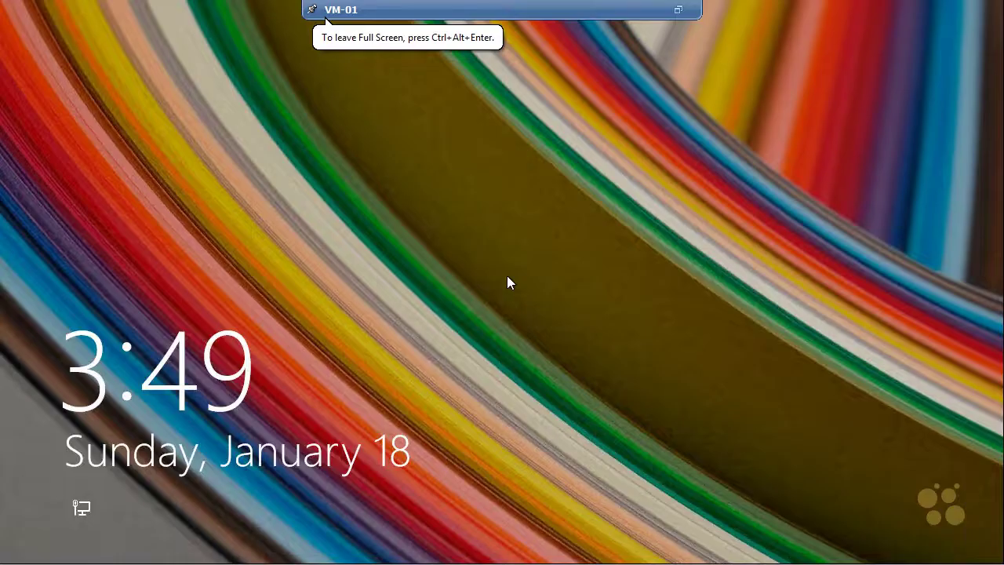
click(508, 277)
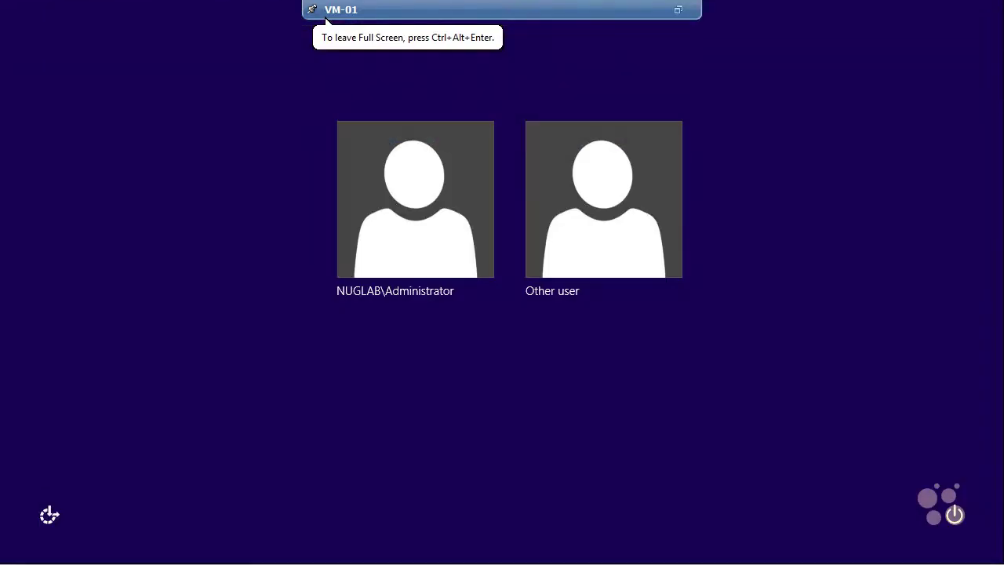
click(487, 223)
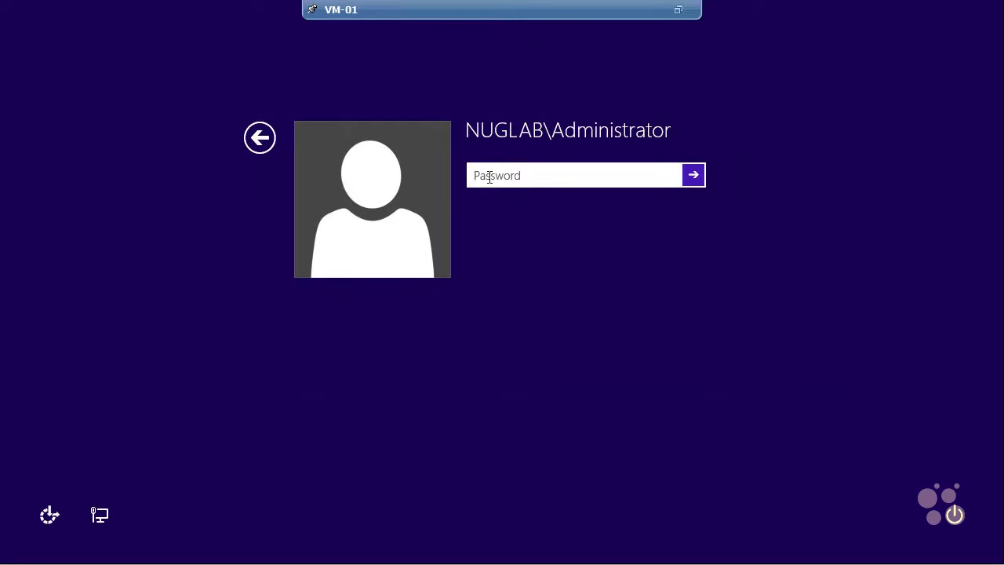
key(Return)
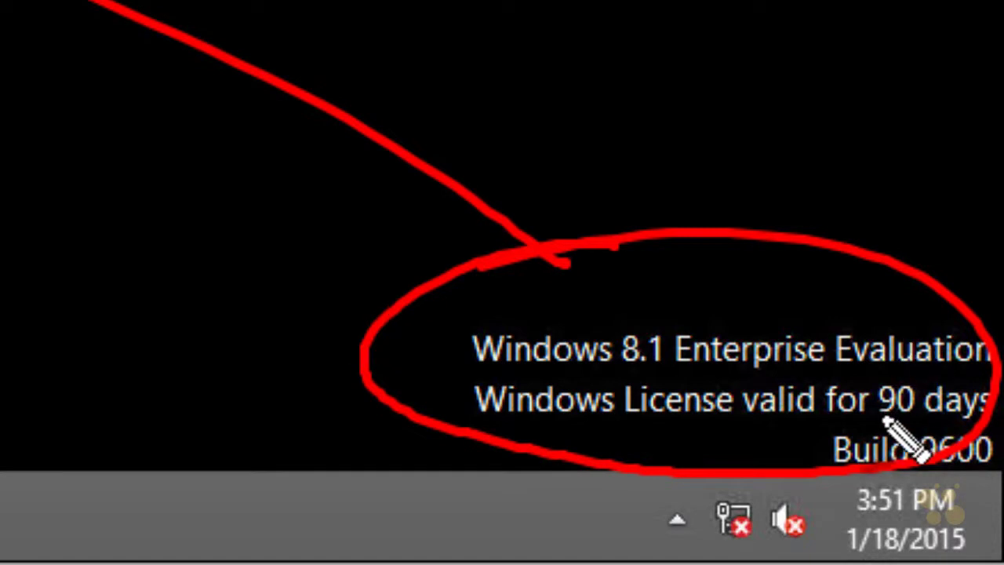
drag(875, 418, 965, 417)
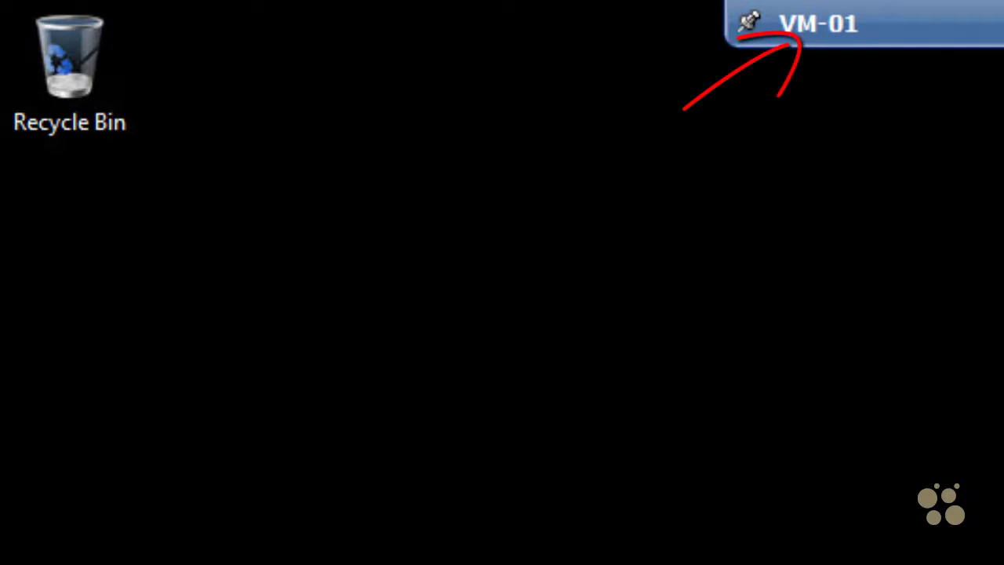
key(super+e)
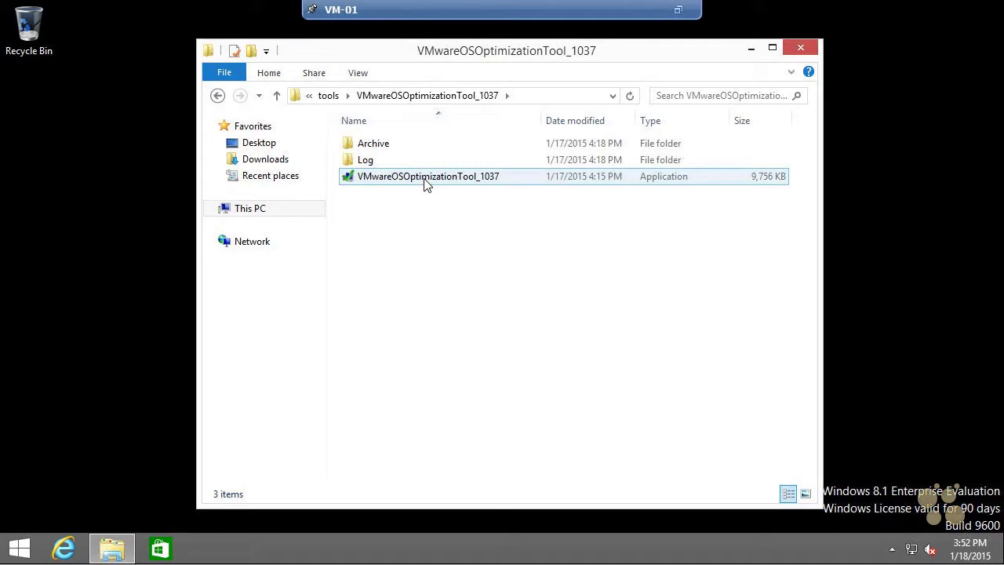
Step: Start VMwareOSOptimizationTool_1037, check the Templates tab, and pick Windows7-8 (built-in) for analysis
double_click(424, 178)
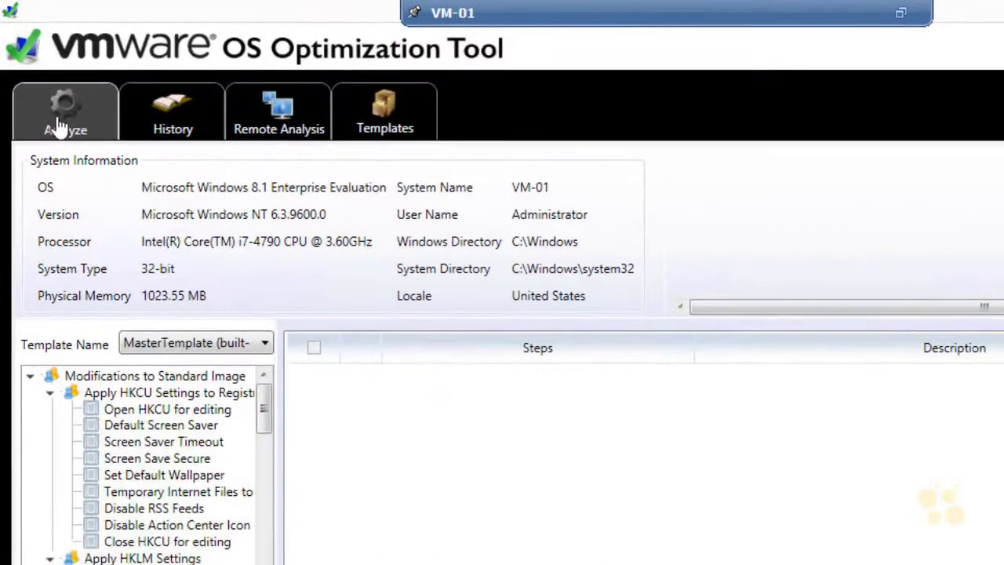
click(269, 346)
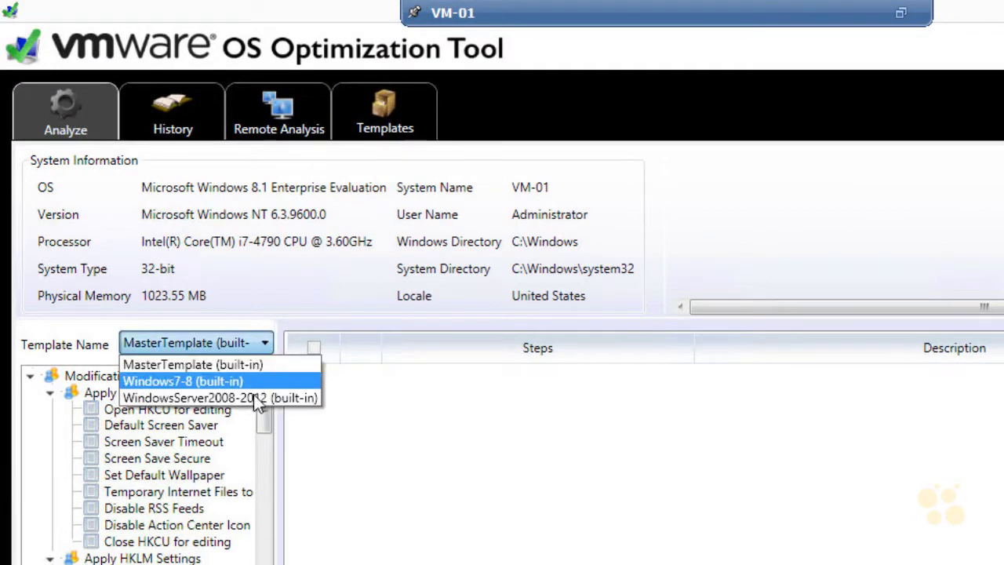
click(142, 104)
click(384, 118)
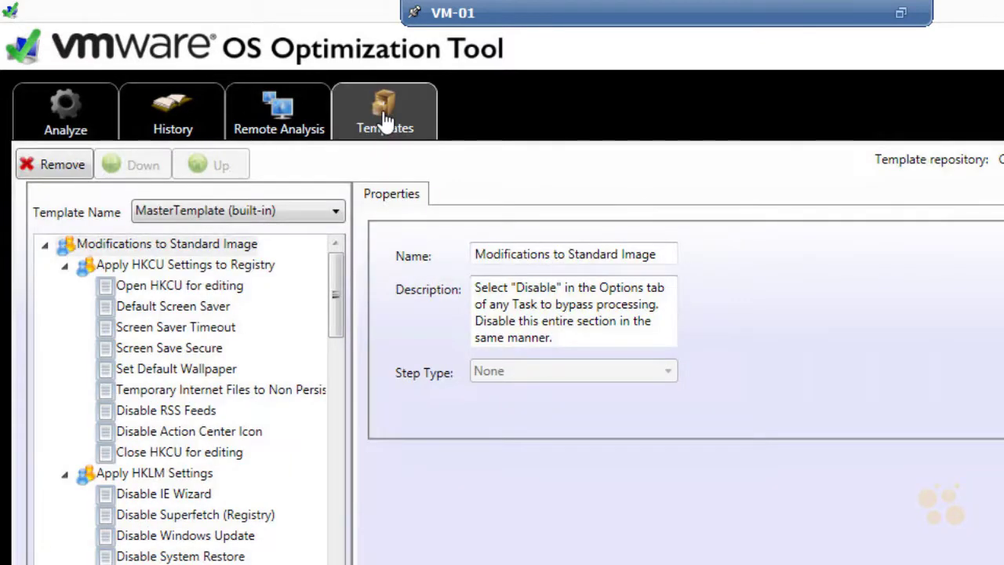
click(84, 110)
click(247, 343)
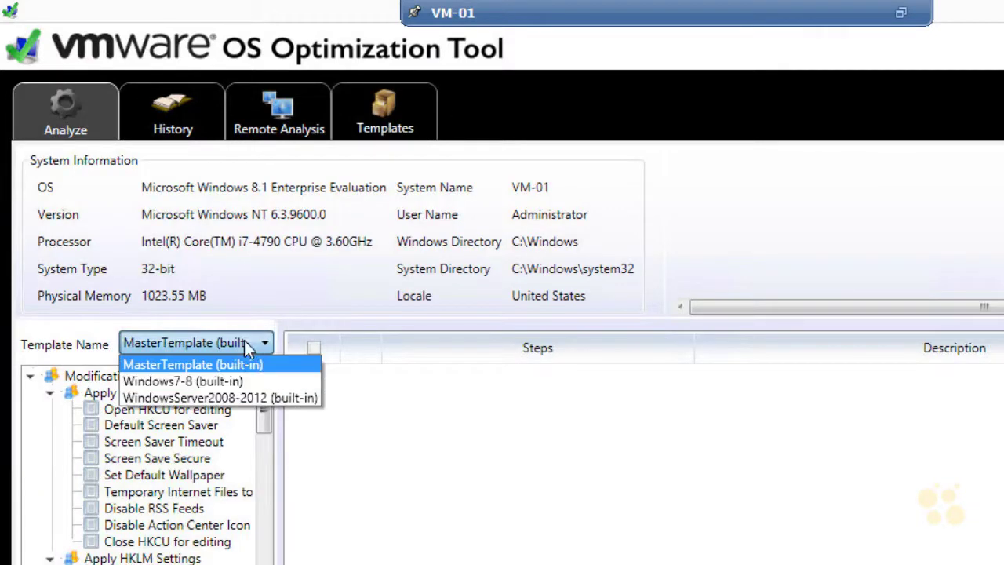
click(214, 383)
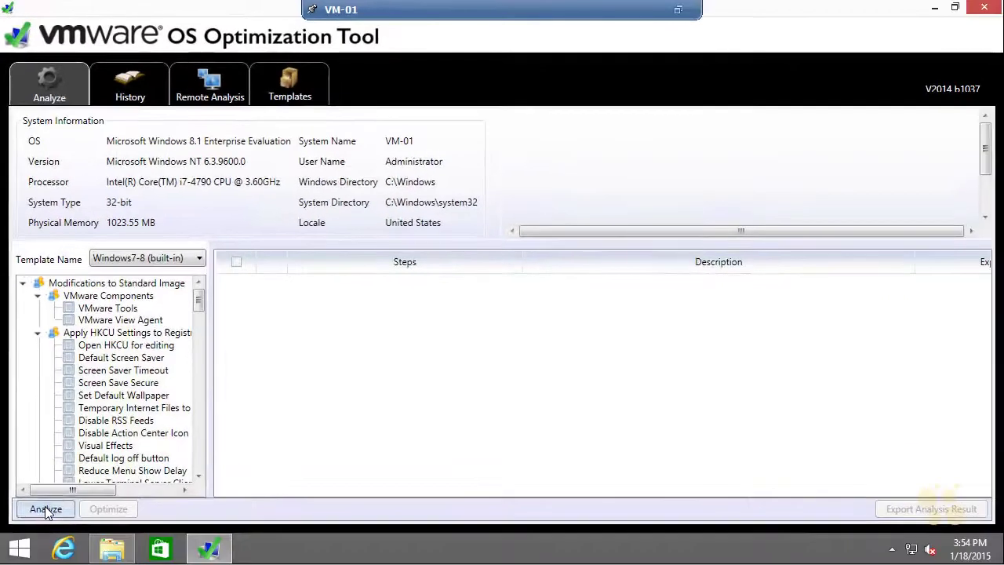
Step: Analyze VM-01 against the Windows7-8 template with Persona Management enabled and review the results
click(46, 509)
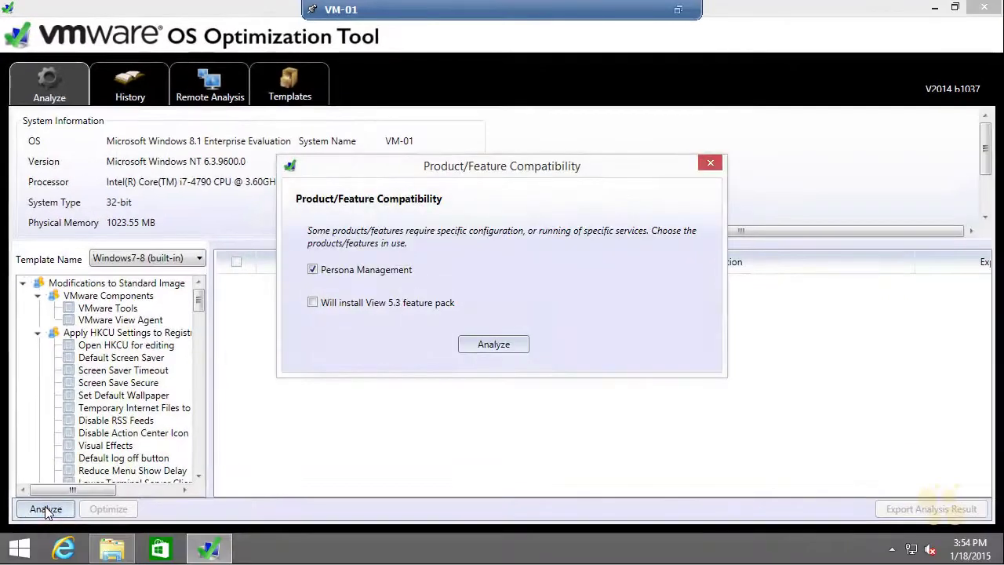
click(493, 344)
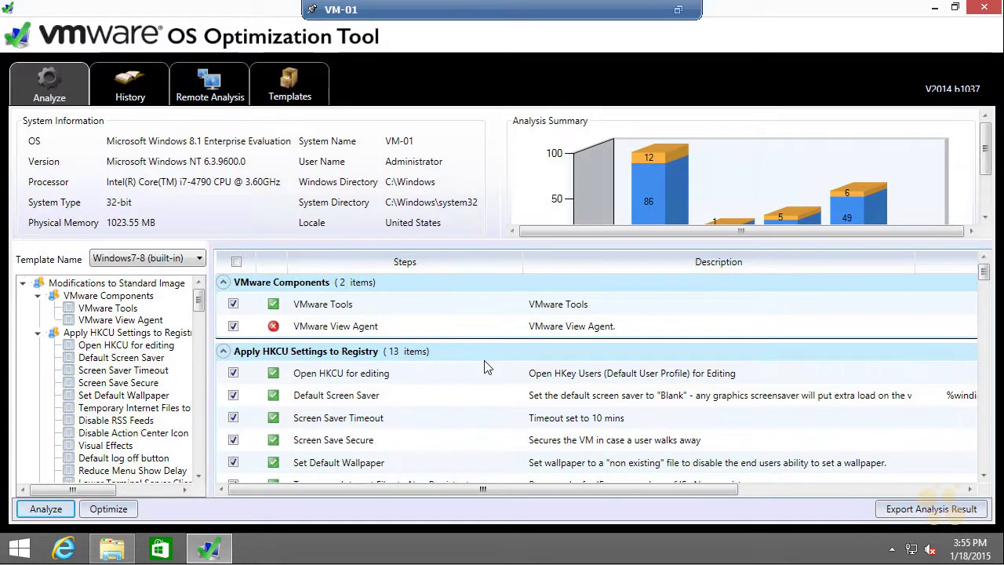
click(985, 299)
drag(984, 299, 977, 365)
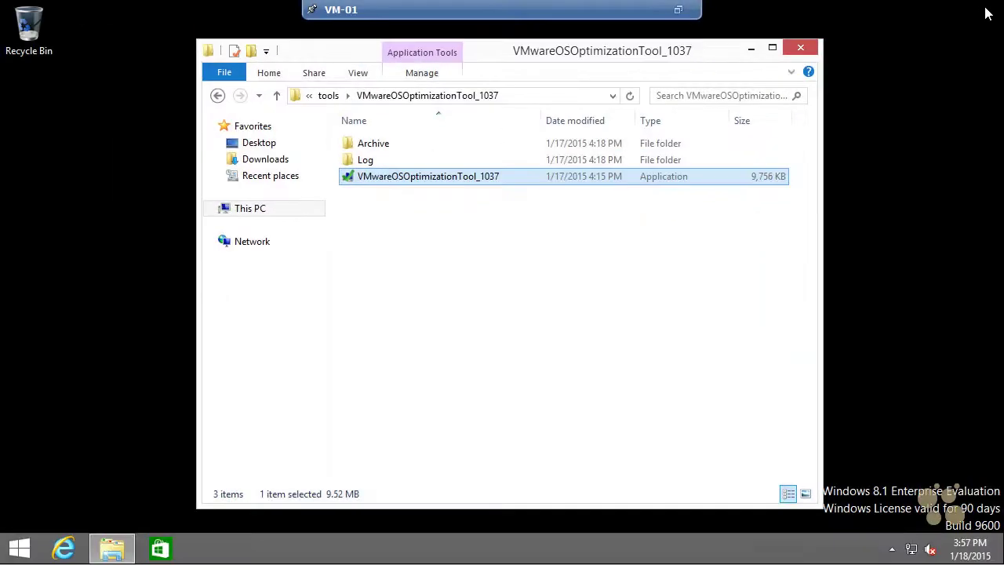
Step: Open the \\ad-rds\Horizon-Files share and drag VMware-viewagent-6.0.2-2331487 onto the desktop
click(801, 49)
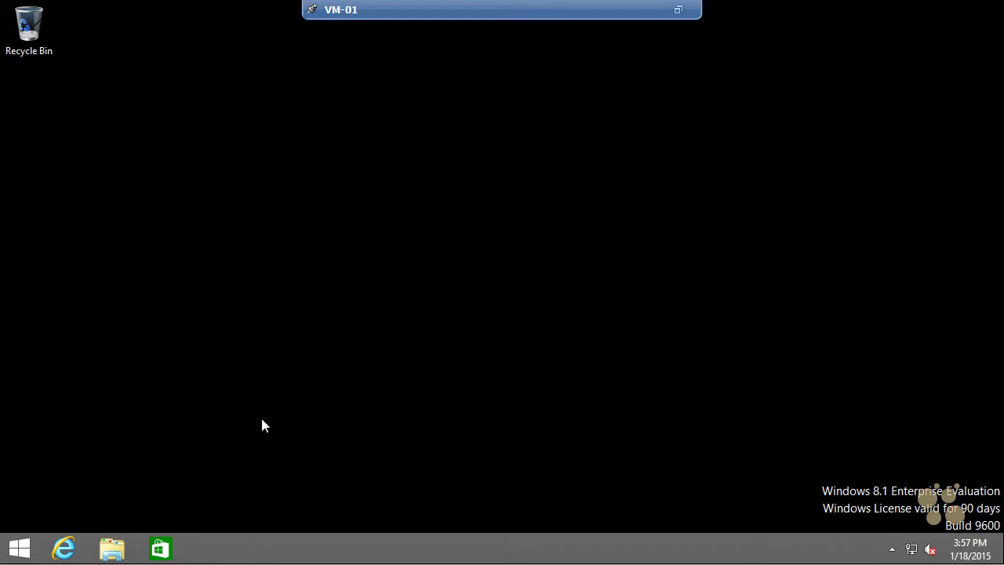
click(20, 549)
text(\\ad-rds\)
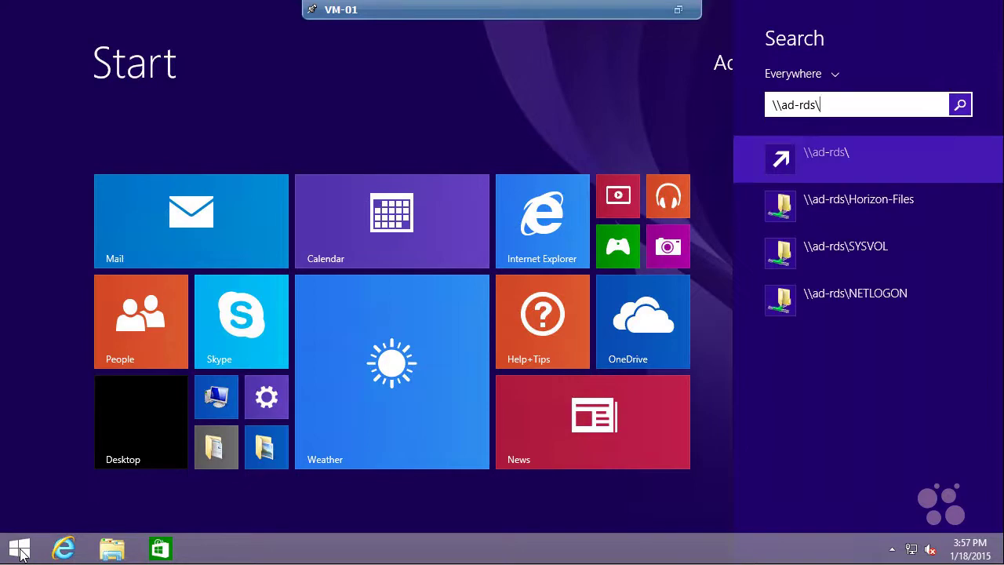
key(Down)
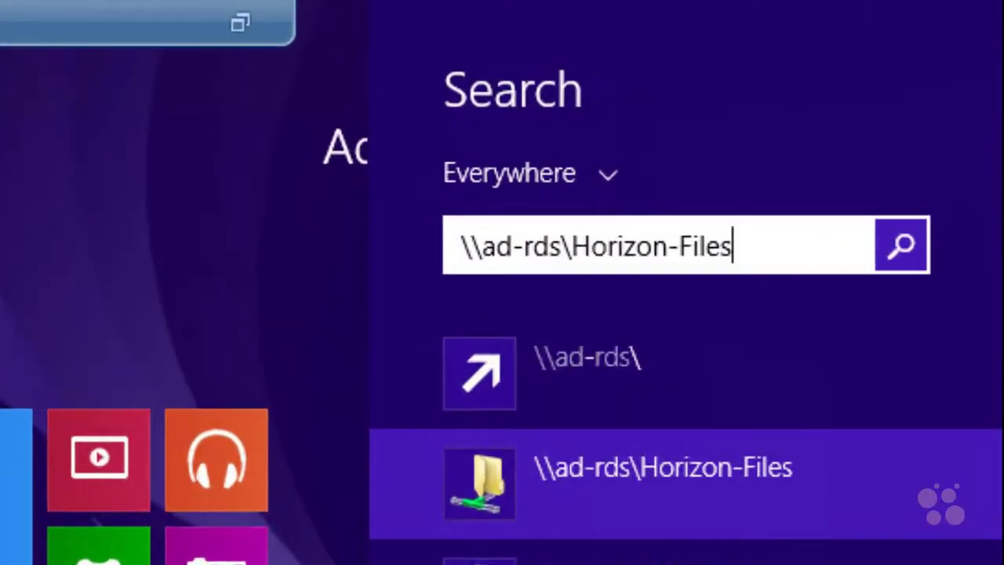
key(Return)
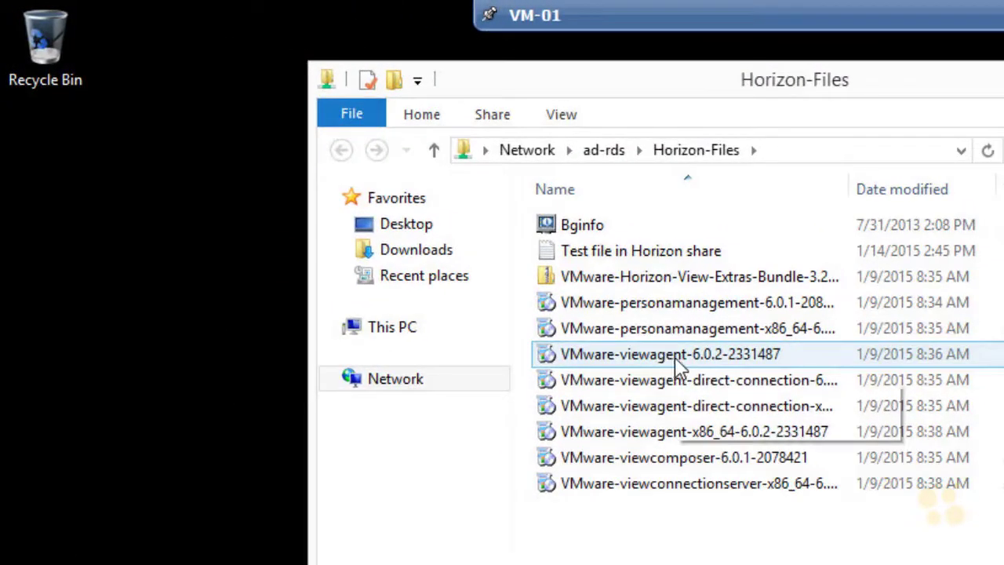
drag(679, 363, 121, 299)
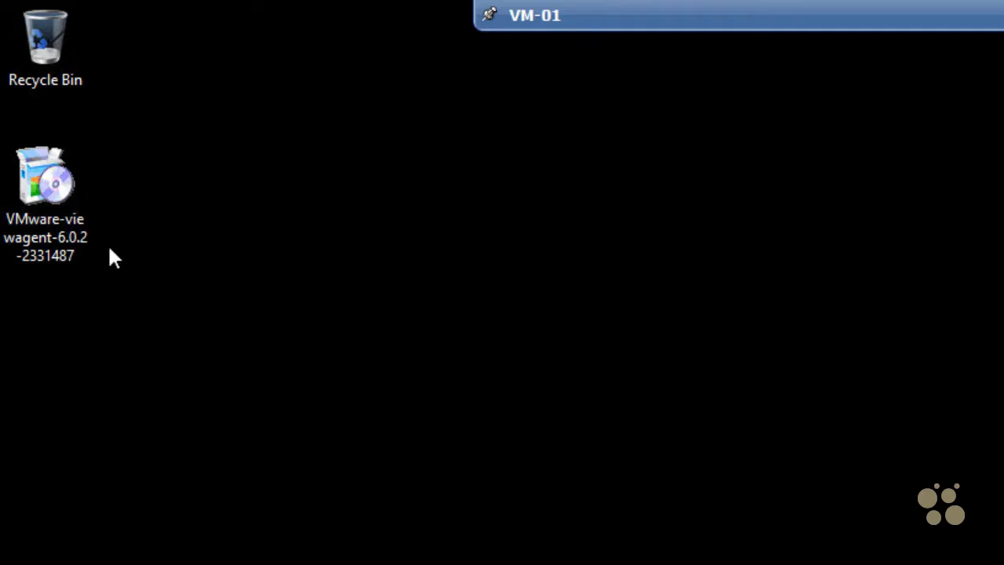
Step: Install View Agent with the license accepted and default features, then restart VM-01
double_click(59, 195)
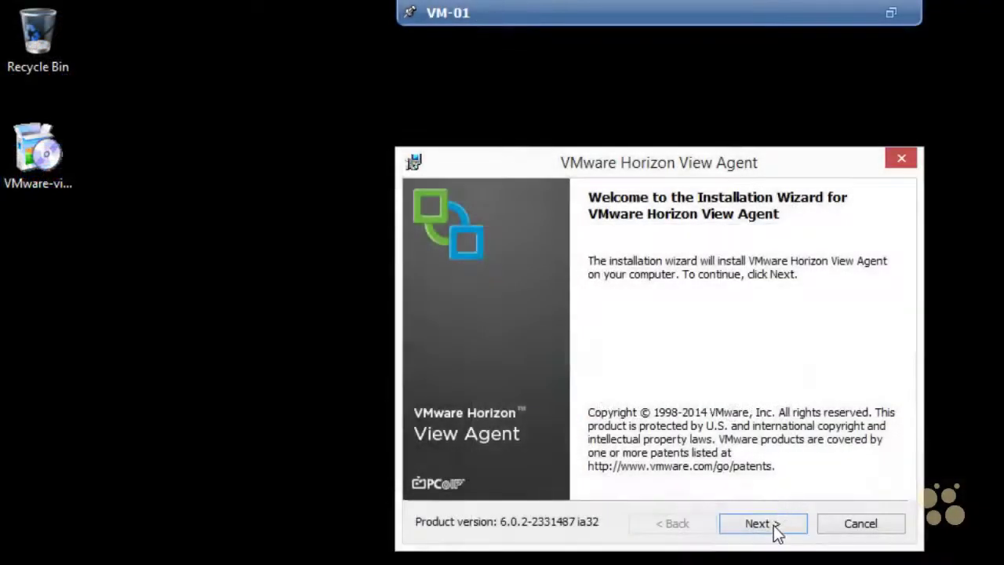
click(774, 525)
click(420, 449)
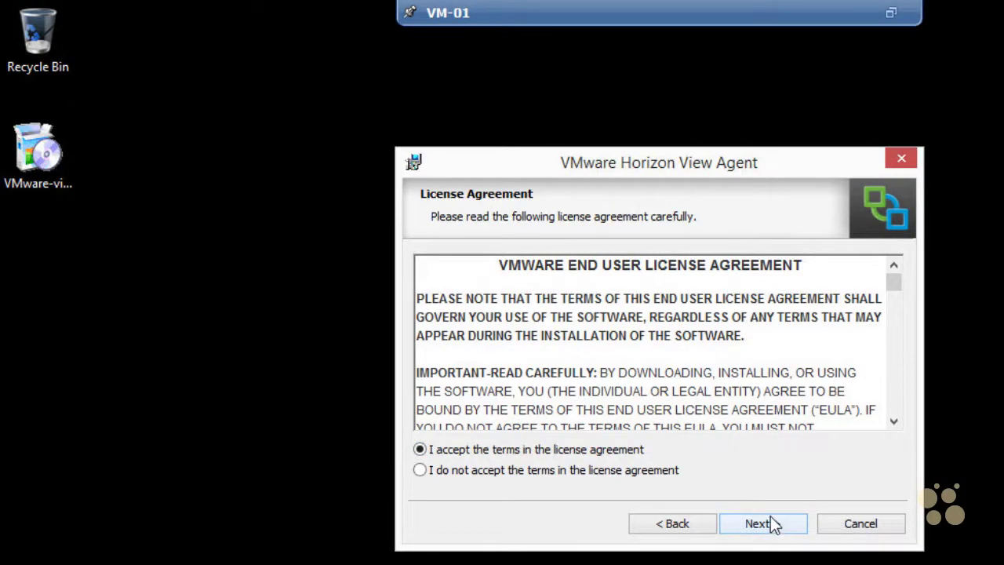
click(772, 524)
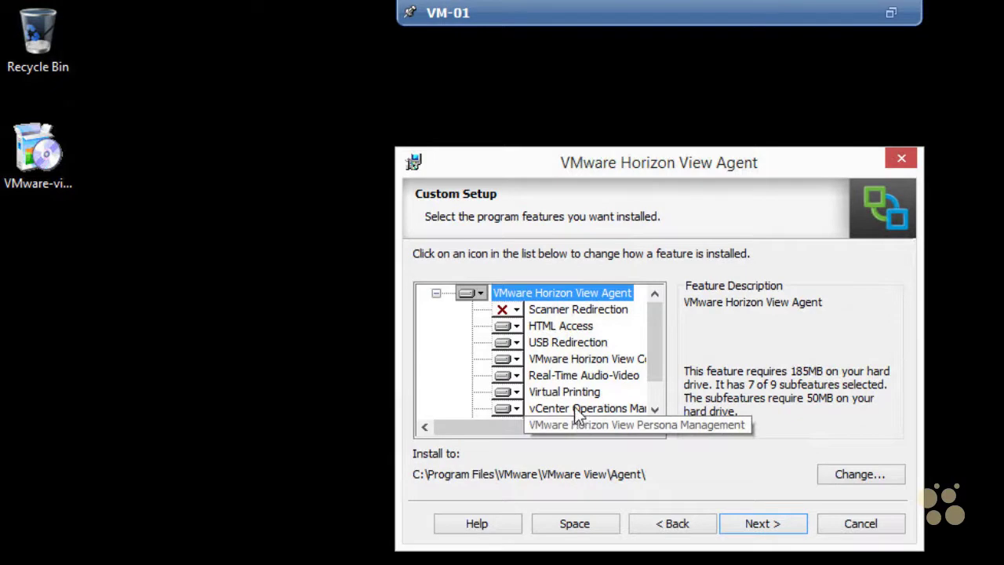
click(766, 532)
click(766, 531)
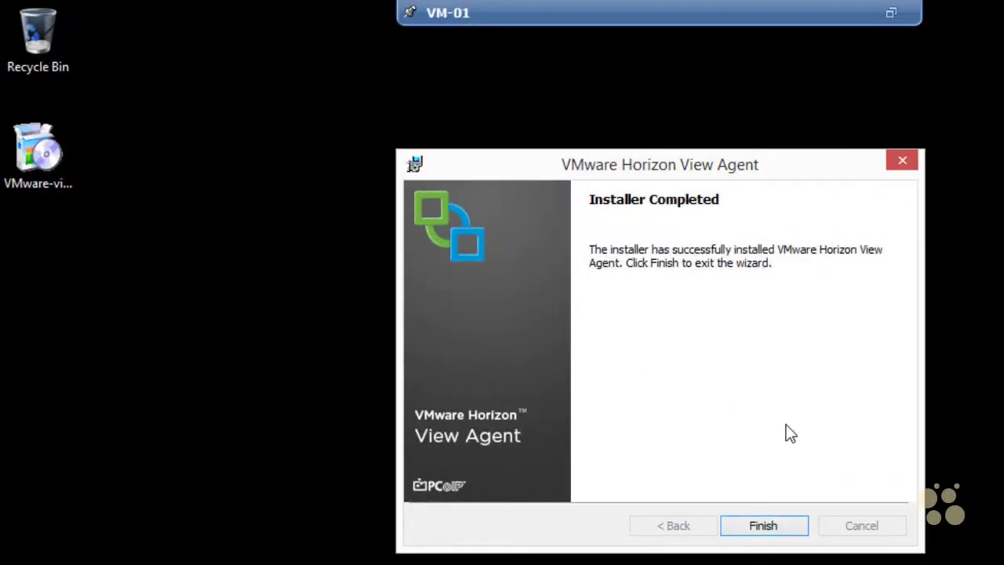
click(777, 527)
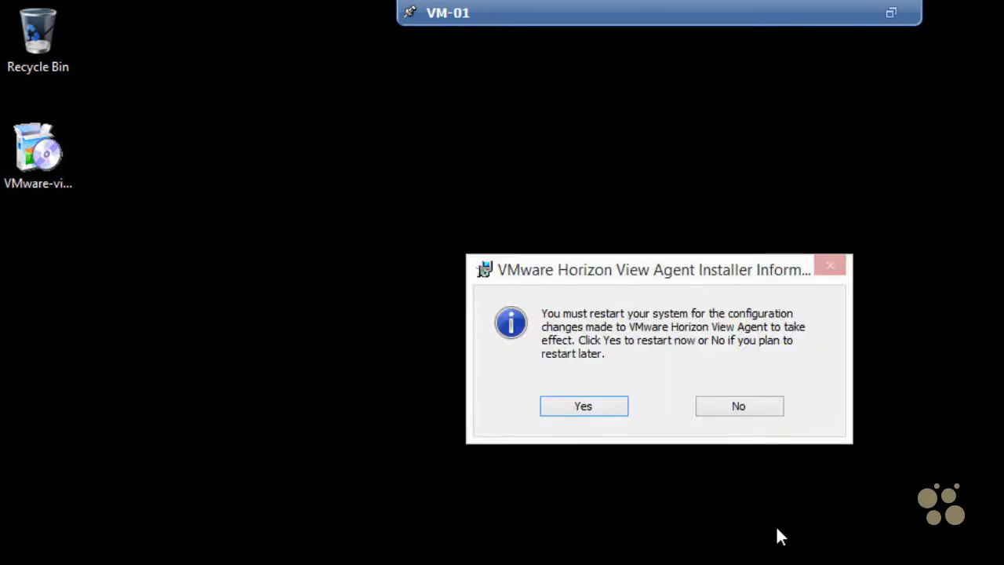
click(581, 408)
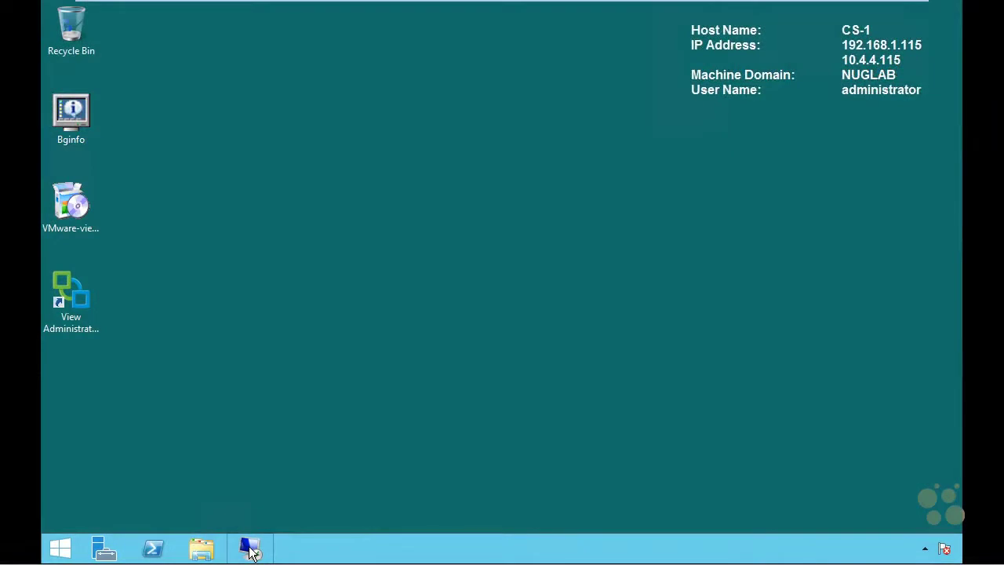
Step: Connect Remote Desktop to vm-01.nuglab.local, pasting the administrator password to sign in
click(249, 549)
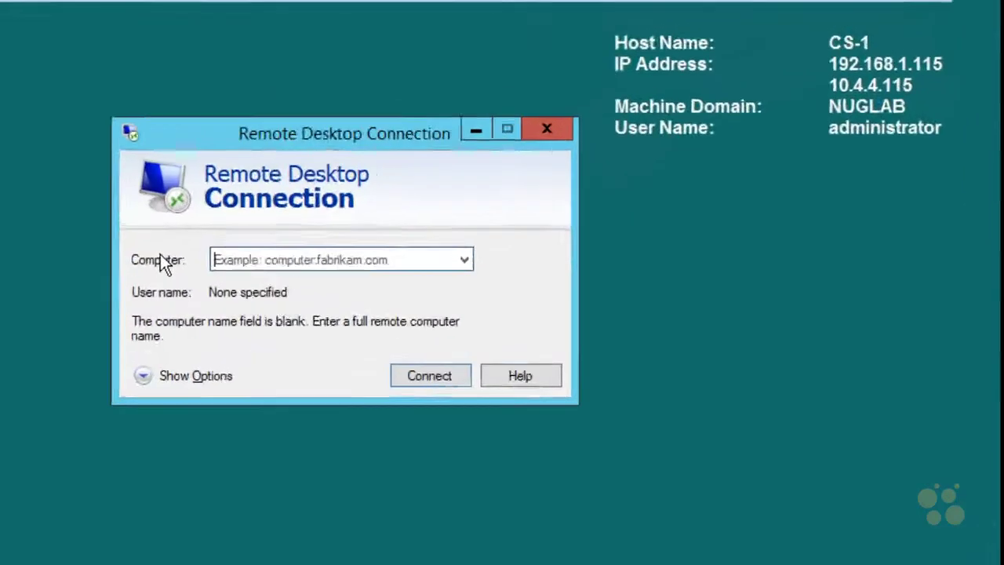
text(vm-01)
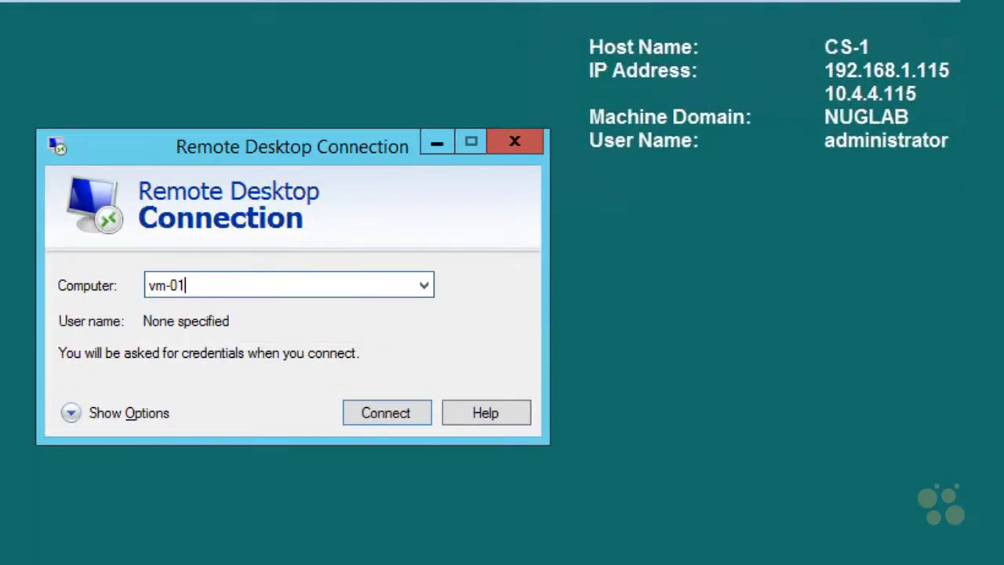
text(.nuglab.local)
click(387, 411)
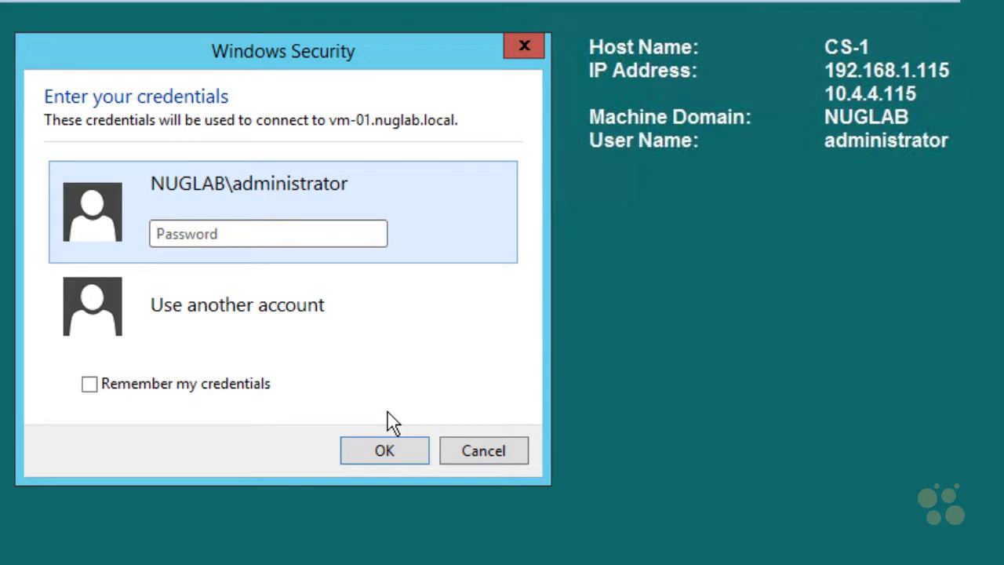
click(231, 233)
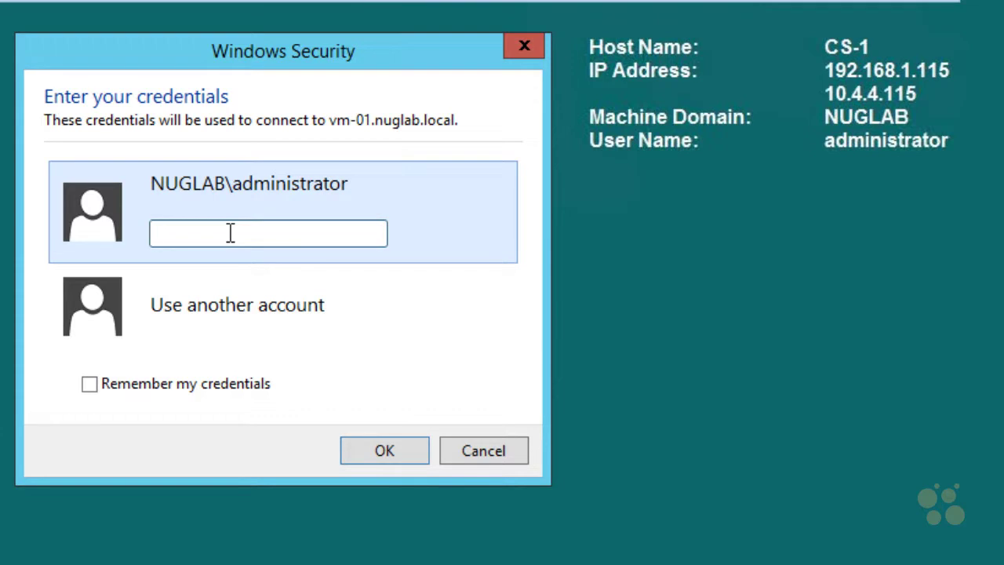
key(ctrl+v)
click(386, 453)
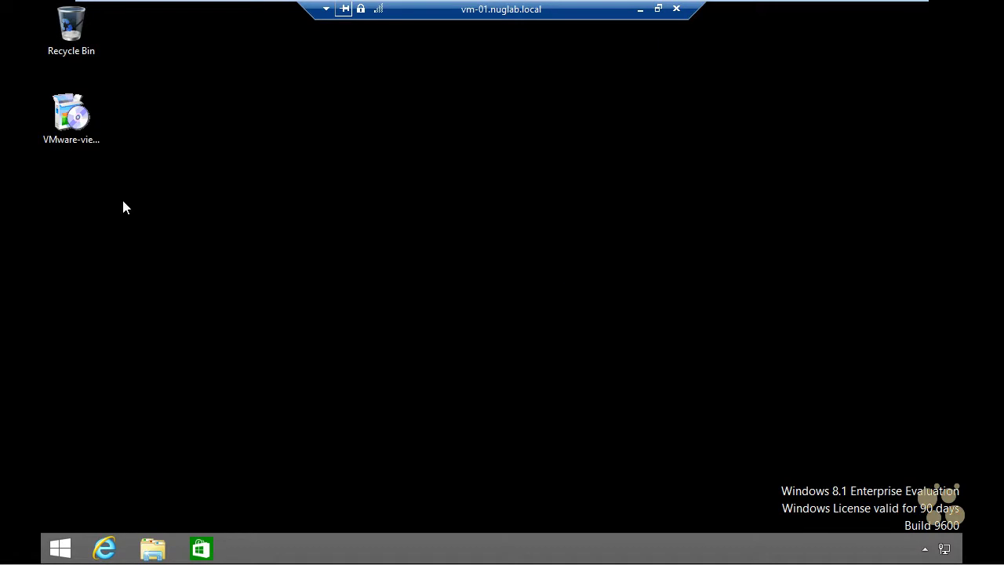
Step: Select and launch the View Agent installer icon on the remote VM-01 desktop
click(80, 125)
click(137, 157)
double_click(80, 124)
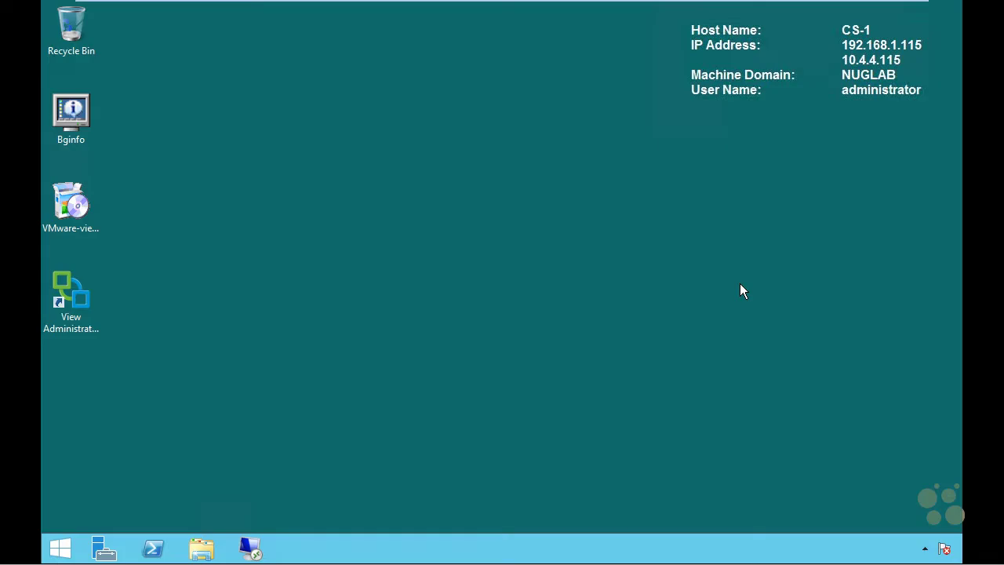
Step: On CS-1's Start screen, expand the administrator account name to reveal Lock and Sign out
click(61, 548)
click(745, 65)
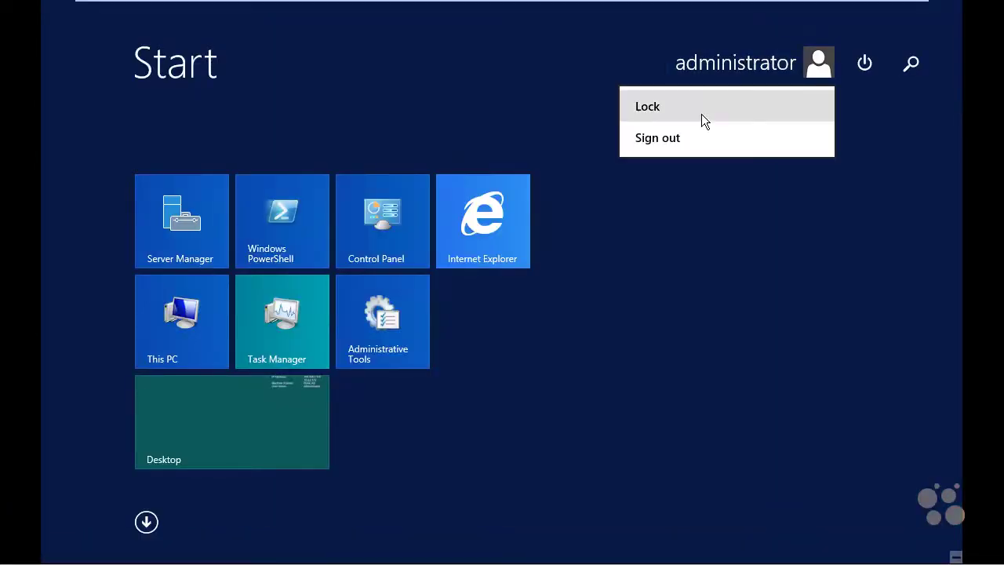